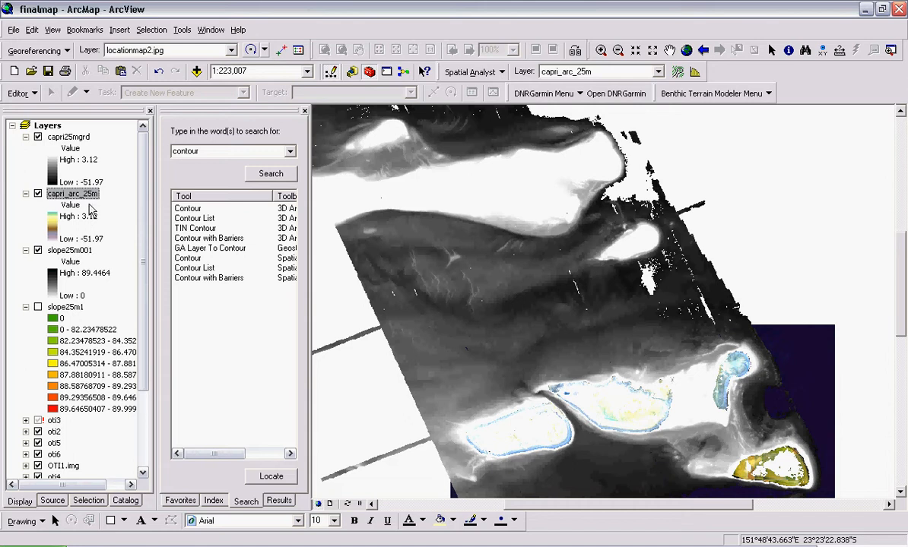
- Inspect the source properties of the capri25mgrd raster layer
right_click(76, 139)
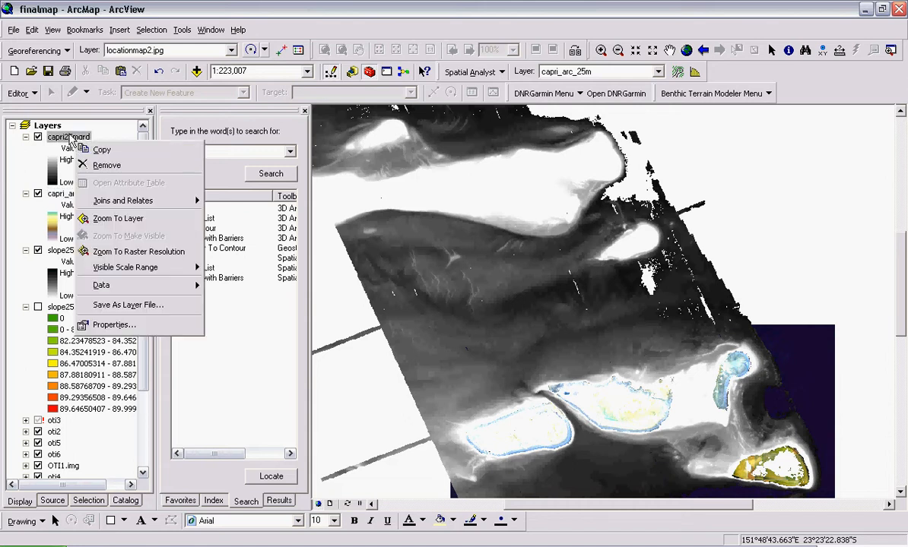
left_click(112, 324)
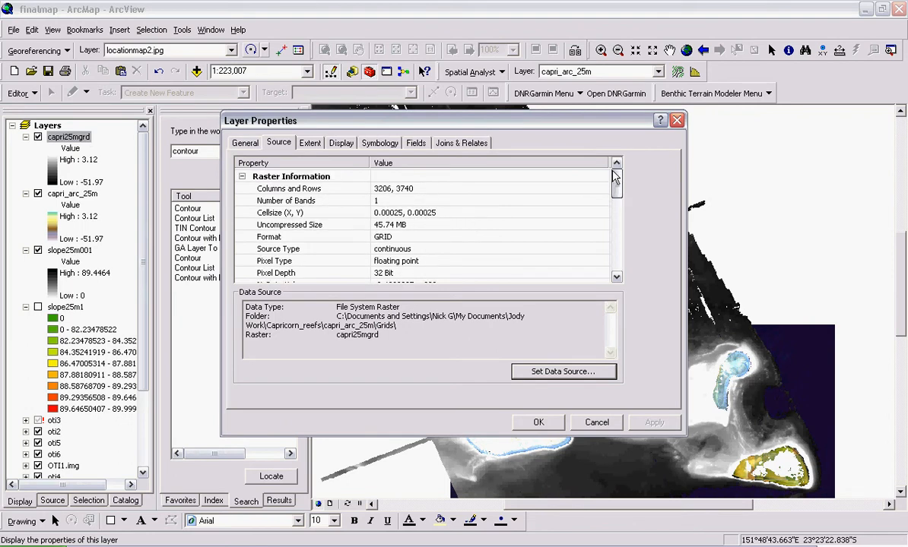
mouse_move(617, 182)
left_mouse_down()
mouse_move(621, 280)
mouse_move(617, 182)
left_mouse_up()
left_click(596, 423)
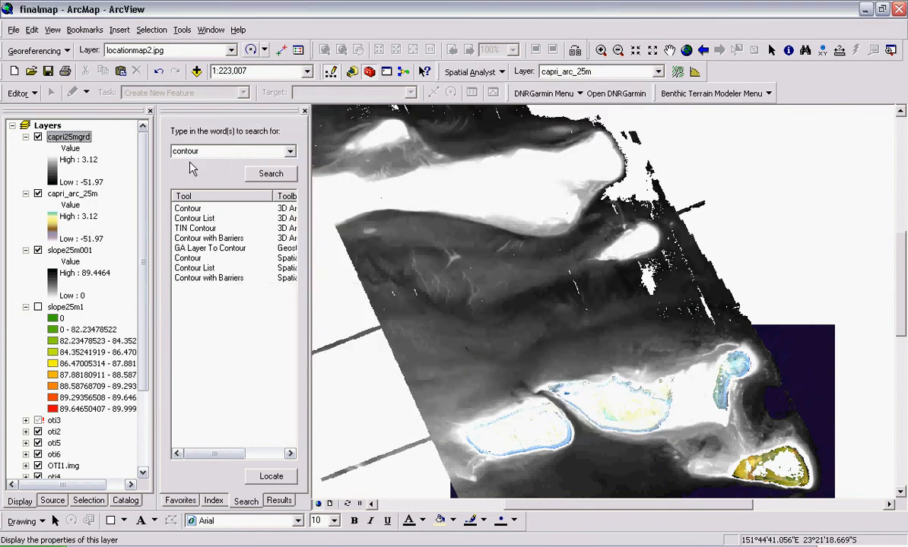
- Open the Spatial Analyst Surface Contour tool from ArcToolbox
left_click(182, 503)
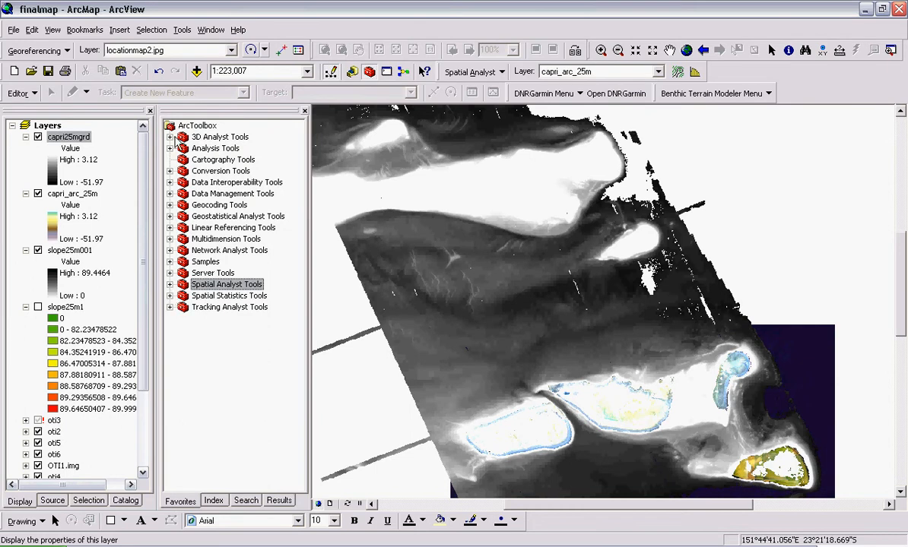
left_click(169, 137)
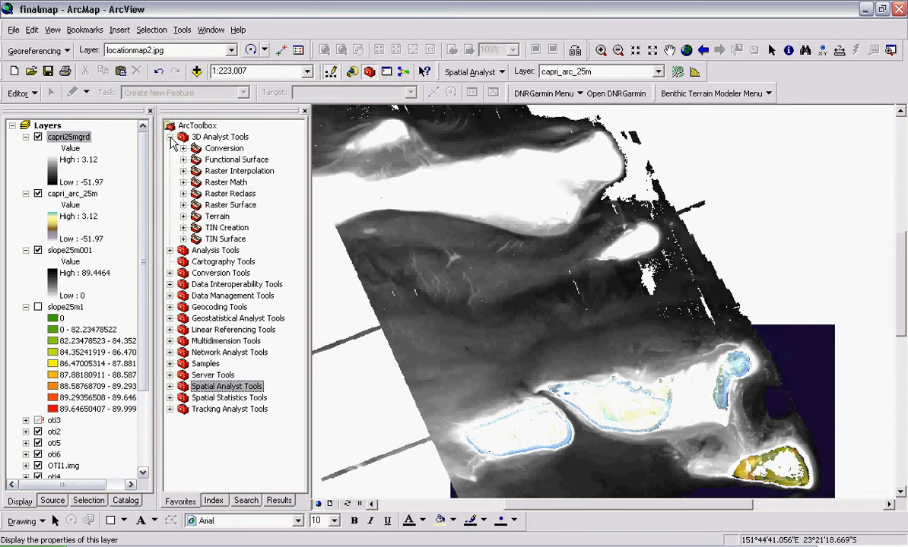
left_click(183, 206)
left_click(227, 227)
scroll(278, 244, "down", 2)
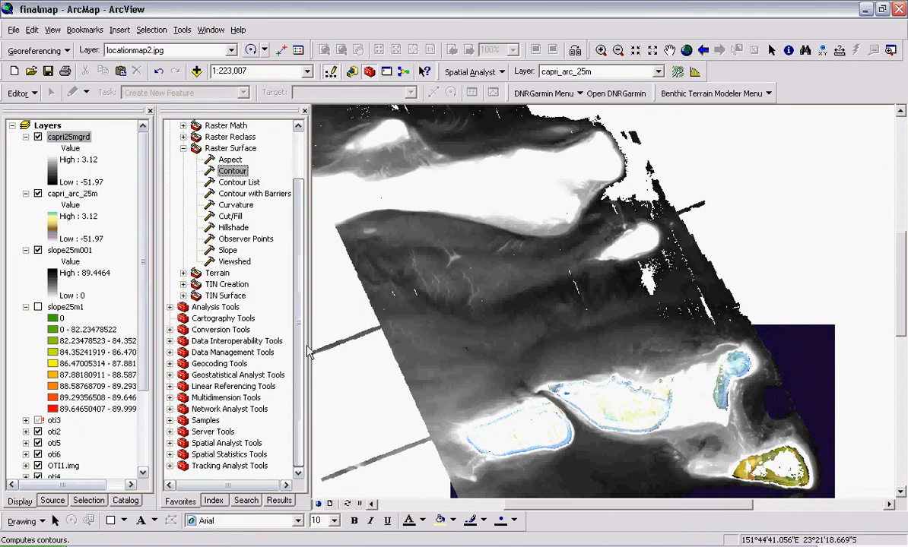
left_click(170, 443)
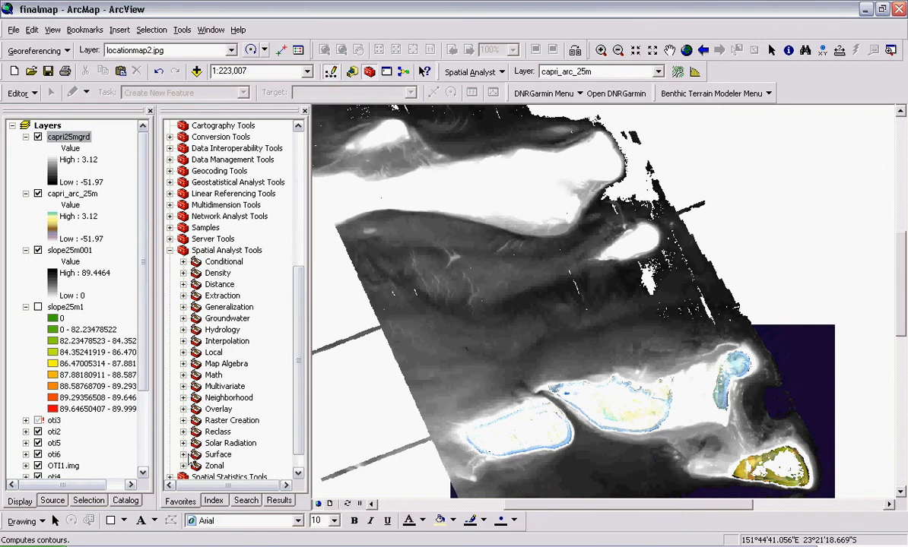
left_click(183, 455)
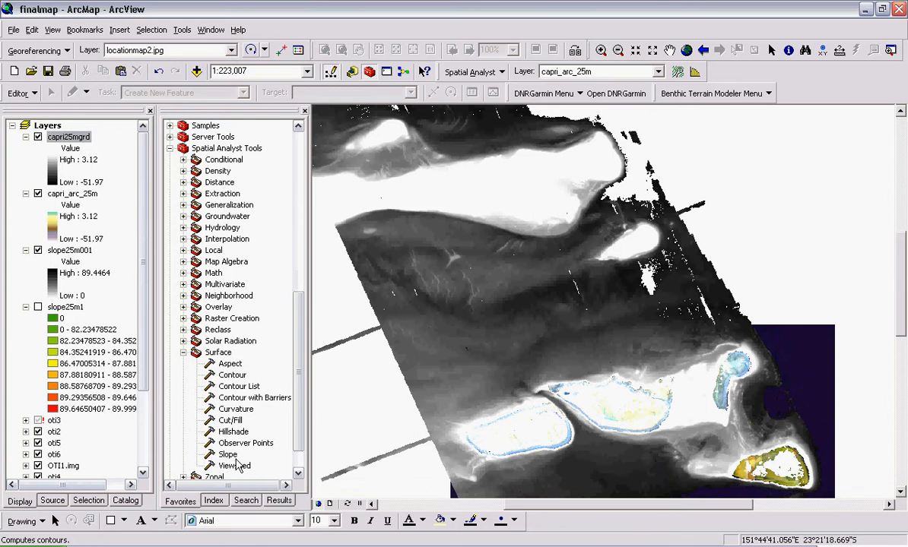
double_click(232, 376)
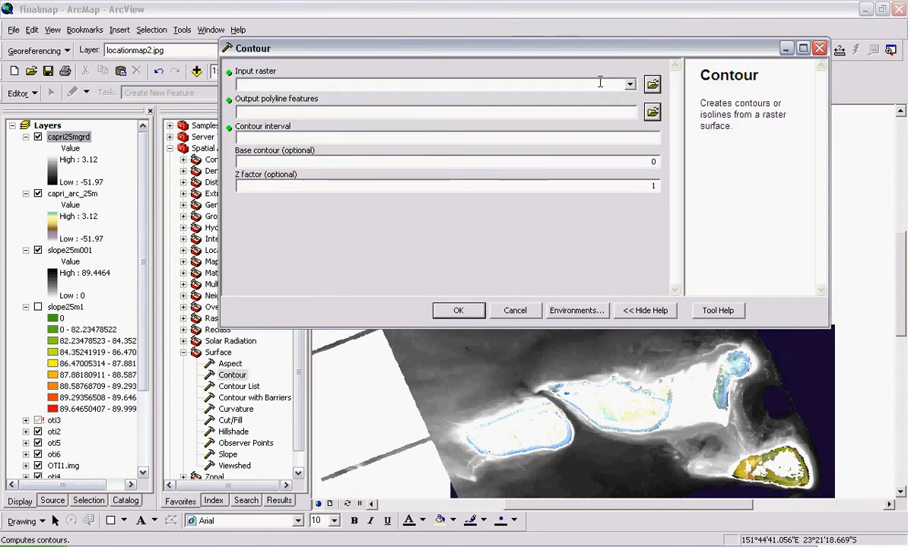
- Set the input raster to capri25mgrd and save the output polyline features as contour5m in the contours folder
left_click(630, 85)
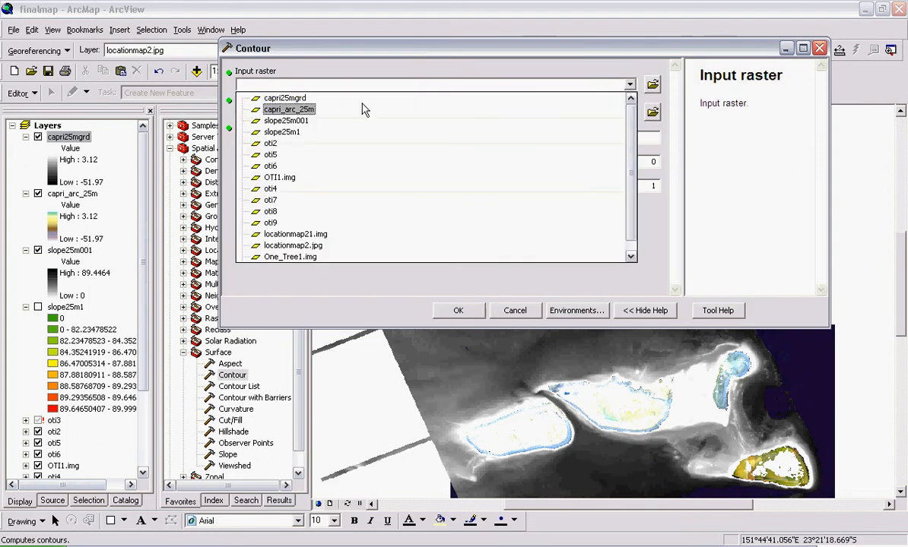
left_click(283, 99)
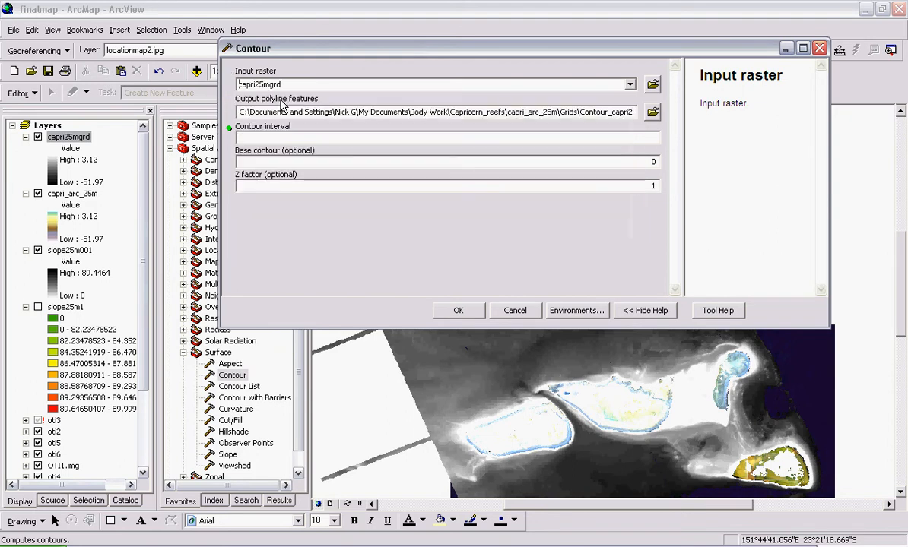
left_click(652, 113)
left_click(562, 98)
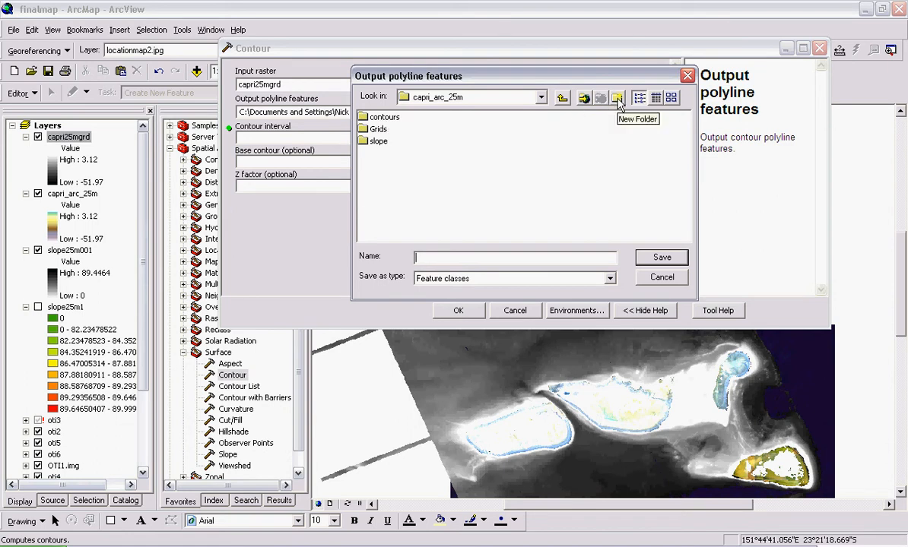
double_click(373, 119)
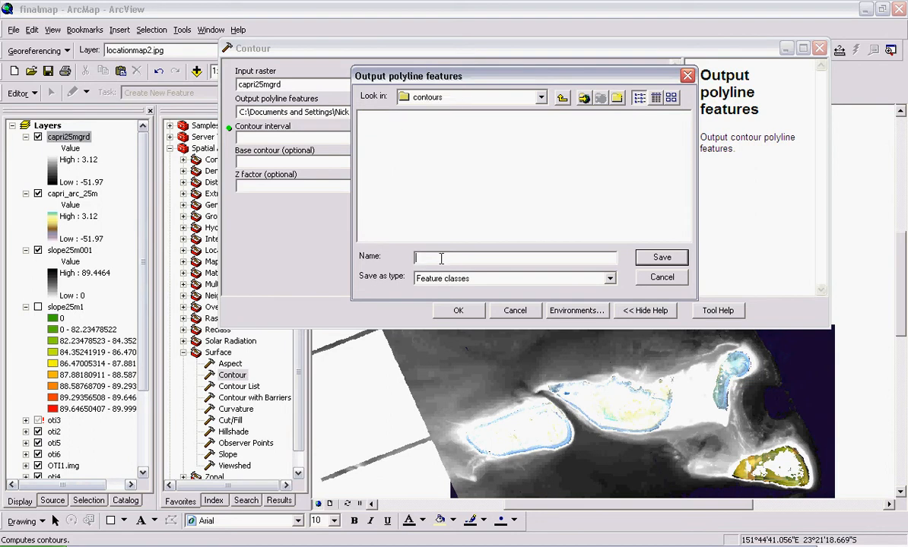
type("contou")
key("BackSpace")
type("ur5m")
left_click(661, 258)
left_click(660, 259)
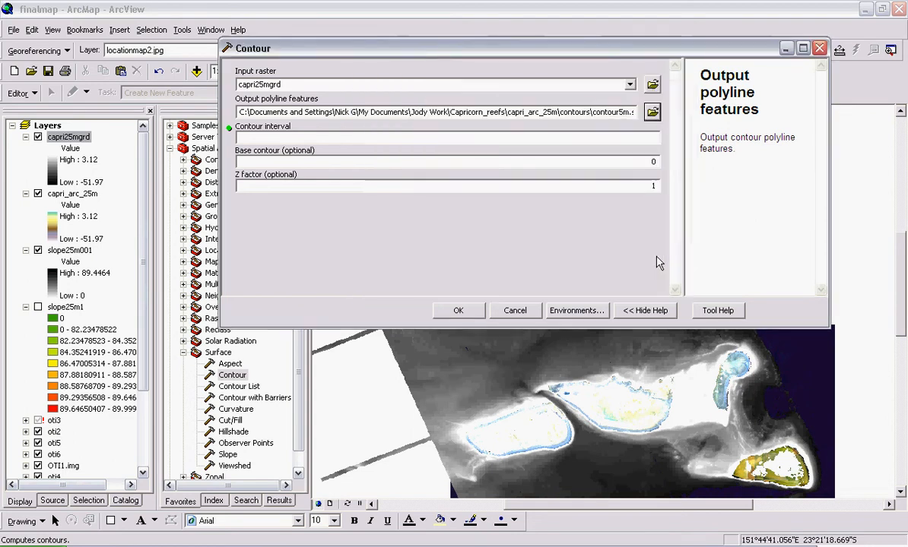
- Set the contour interval to 5
left_click(590, 140)
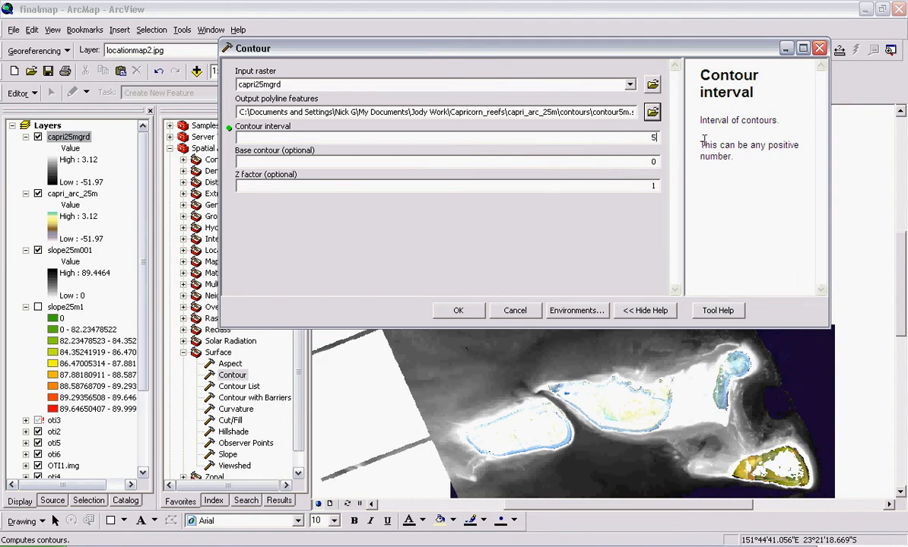
left_click(604, 159)
key("BackSpace")
type("5")
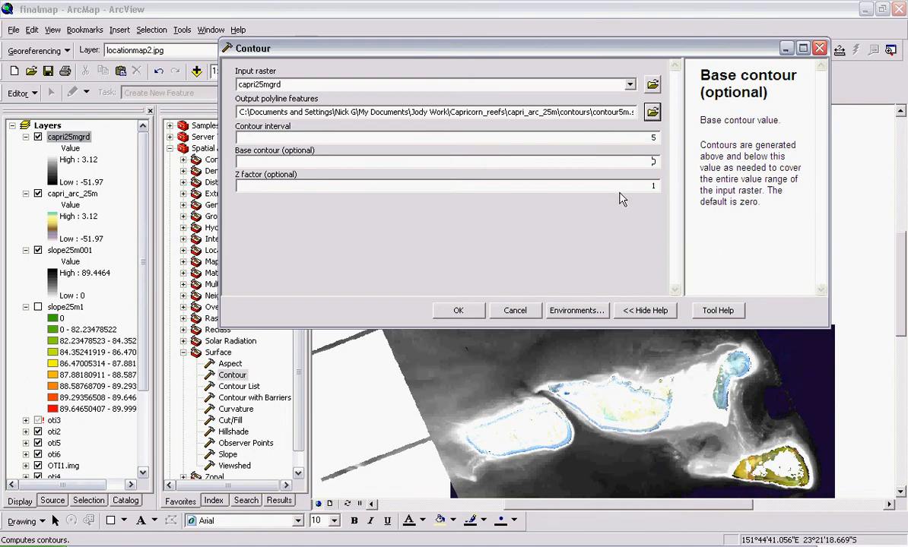
left_click(579, 185)
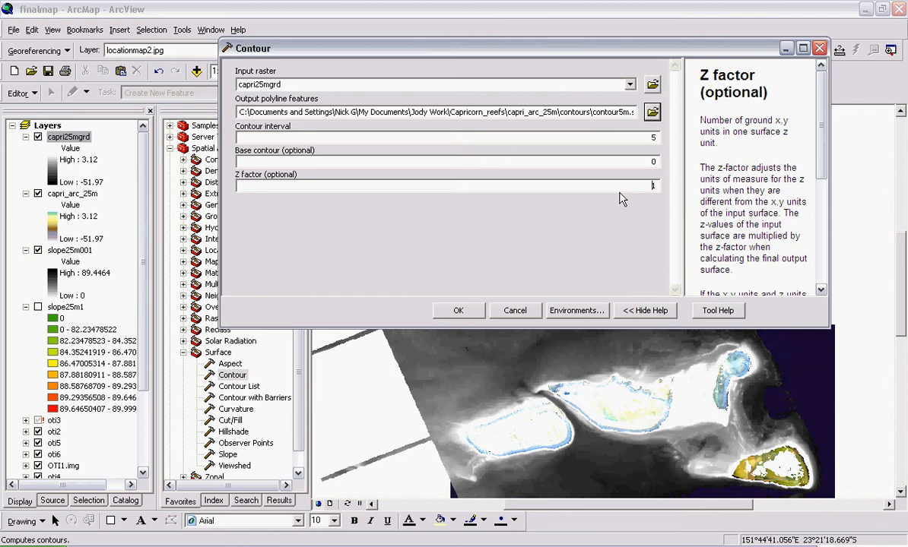
left_click(641, 136)
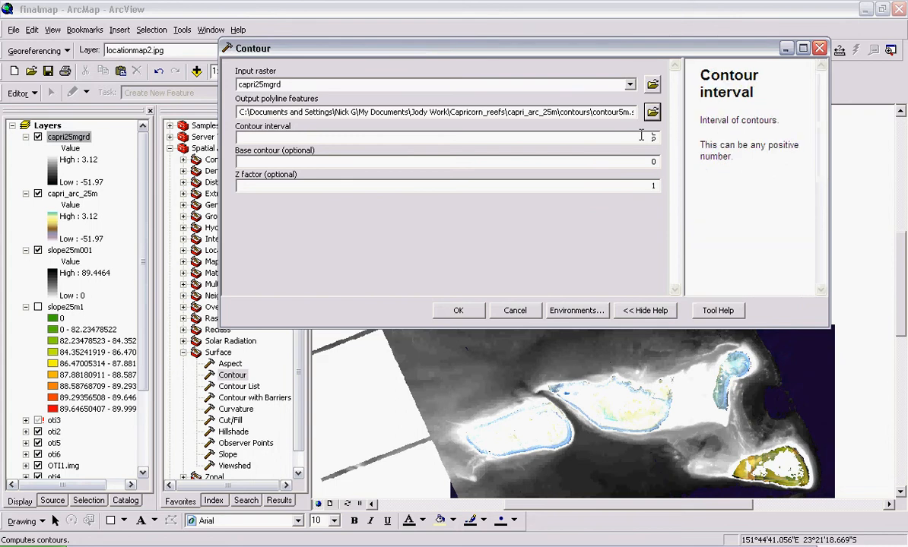
left_click(626, 188)
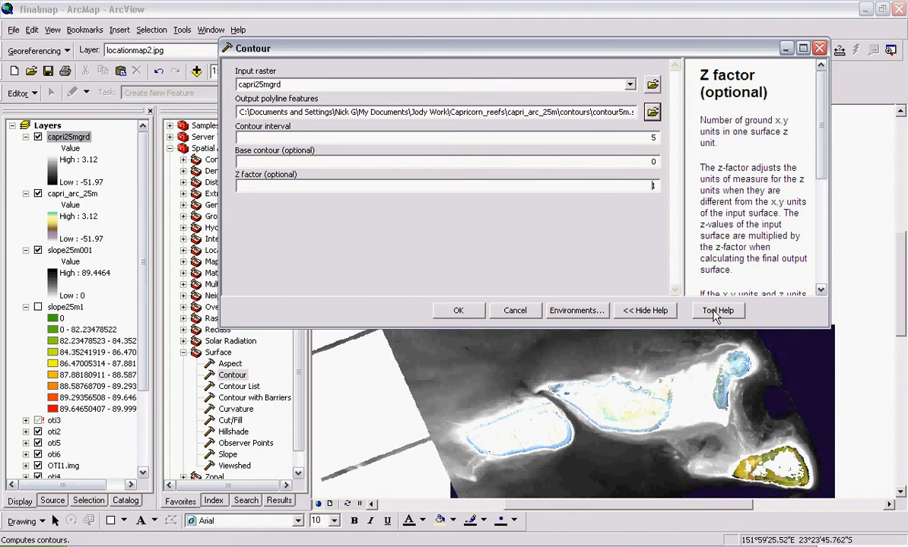
- Run the Contour tool and close the completion dialog
left_click(458, 311)
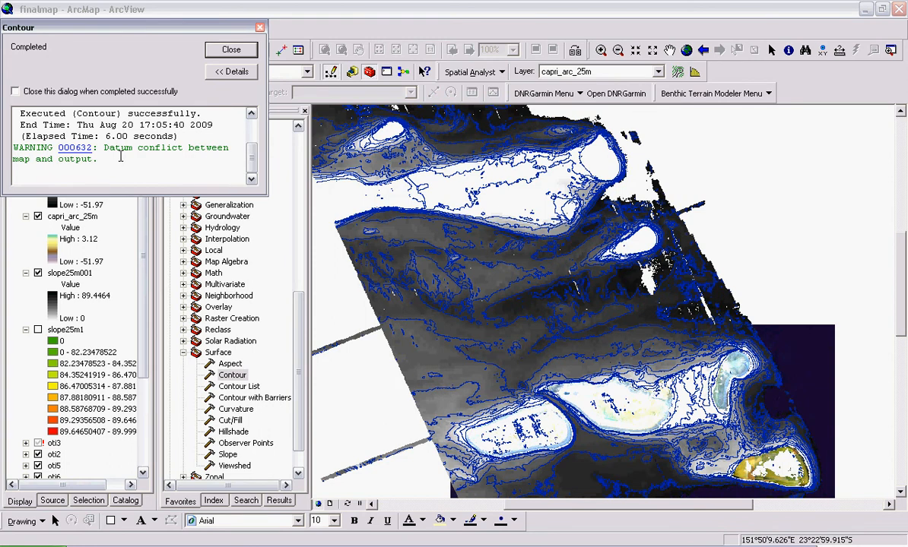
left_click_drag(159, 36, 379, 77)
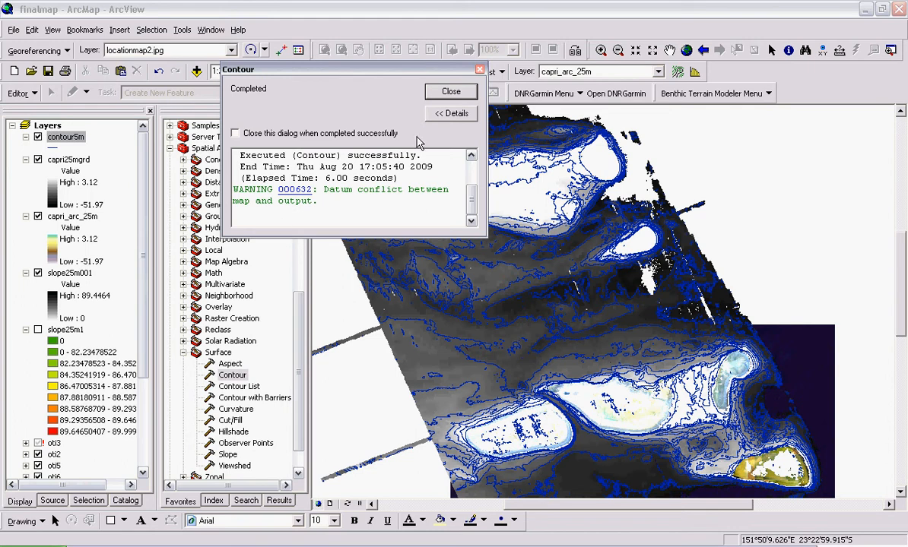
left_click(452, 94)
left_click(453, 93)
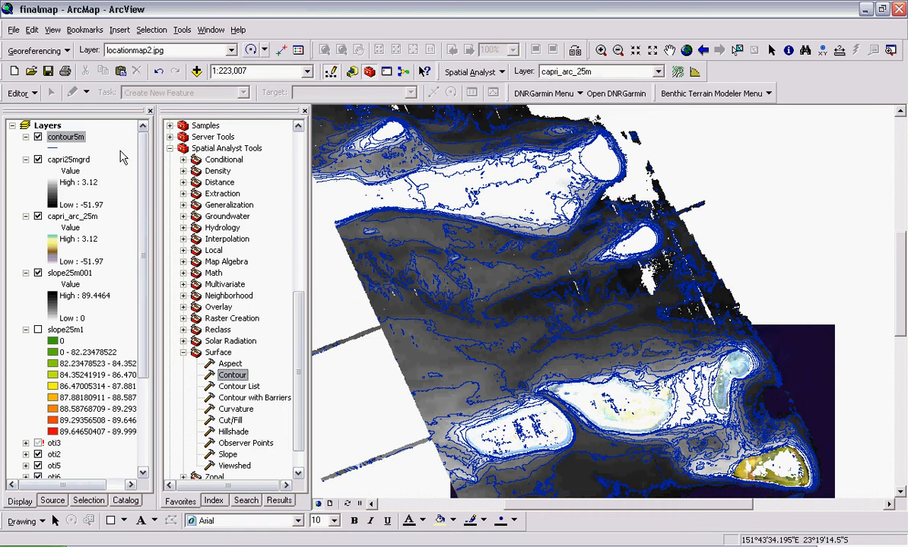
- Open the contour5m attribute table and select a block of records
right_click(74, 140)
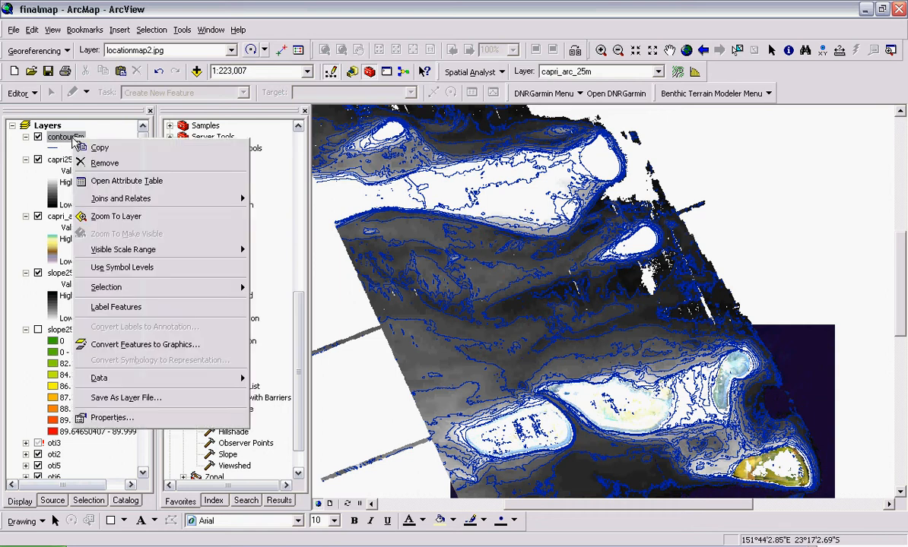
left_click(156, 180)
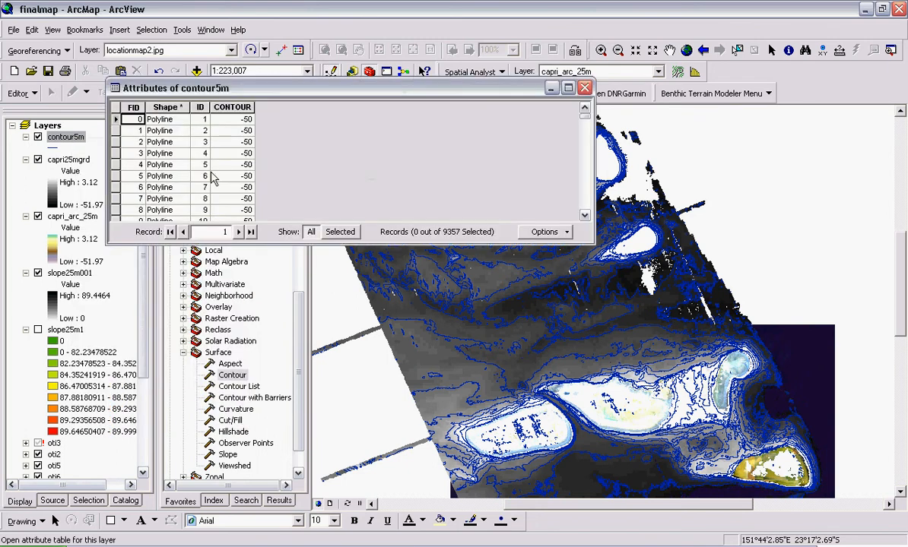
left_click_drag(230, 87, 235, 2)
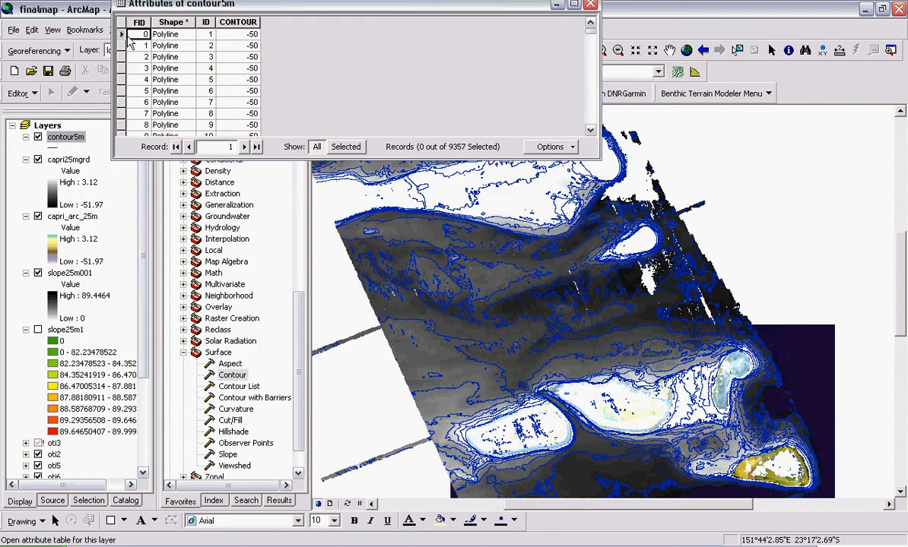
left_click_drag(122, 35, 136, 79)
left_click_drag(368, 9, 451, 194)
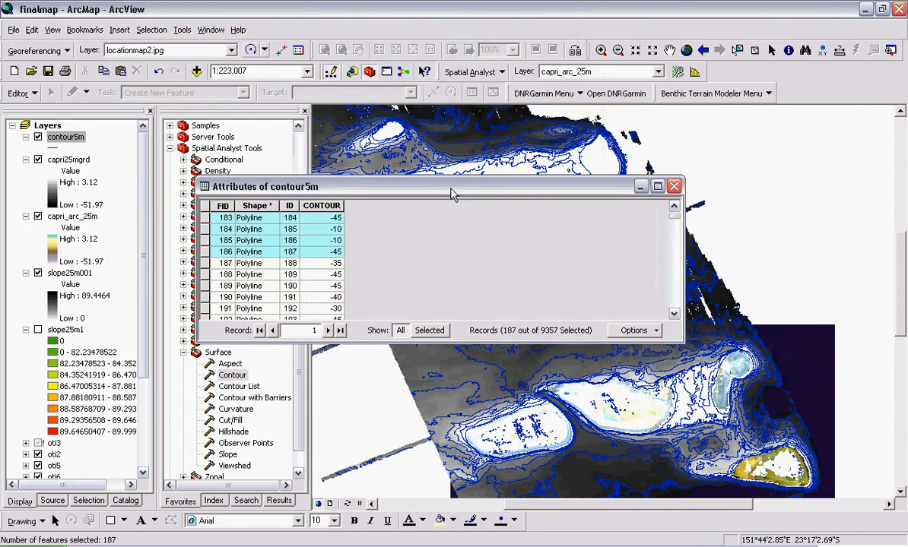
- Zoom to one of the selected contour features and close the attribute table
right_click(206, 228)
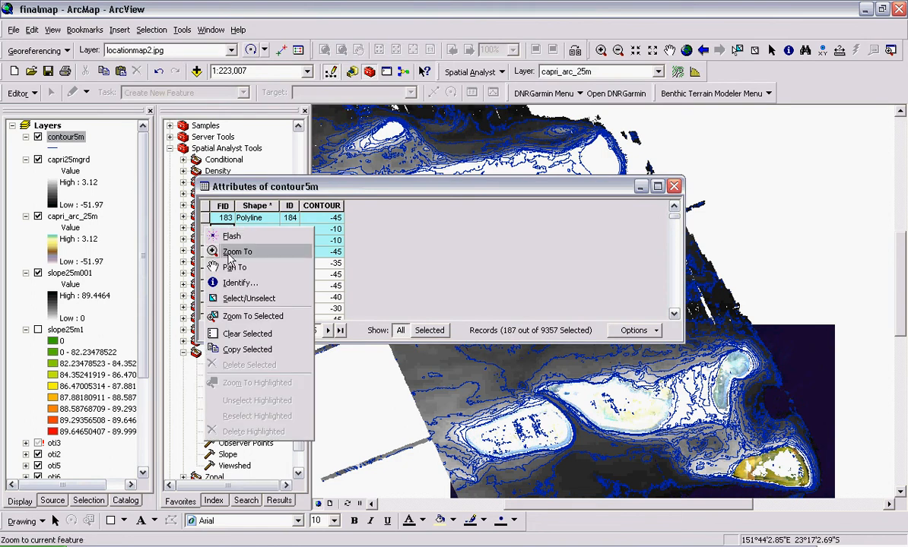
left_click(230, 252)
left_click_drag(500, 194, 372, 84)
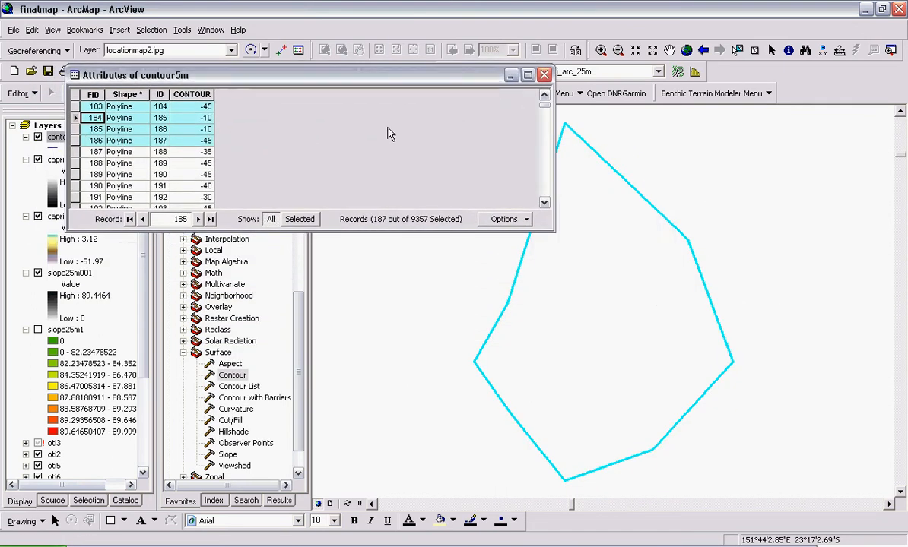
left_click(544, 75)
- Zoom to the full extent of the capri25mgrd layer
right_click(75, 157)
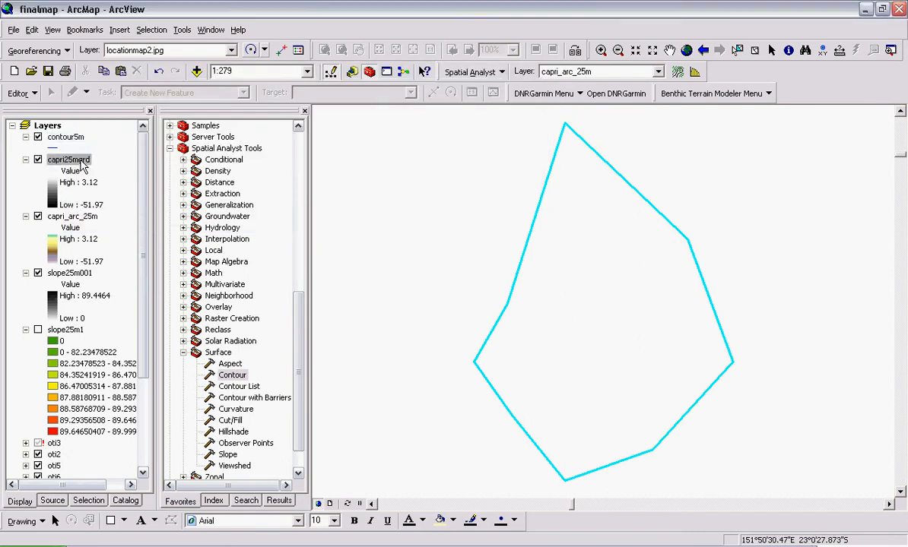
left_click(125, 239)
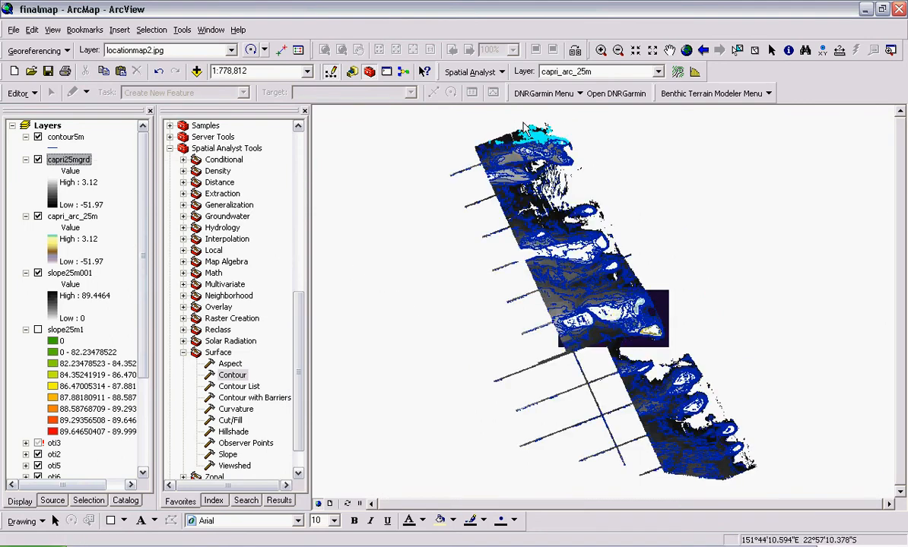
- Reopen the contour5m attribute table, close it, and clear the selected features
right_click(48, 125)
left_click(64, 137)
right_click(62, 139)
left_click(112, 189)
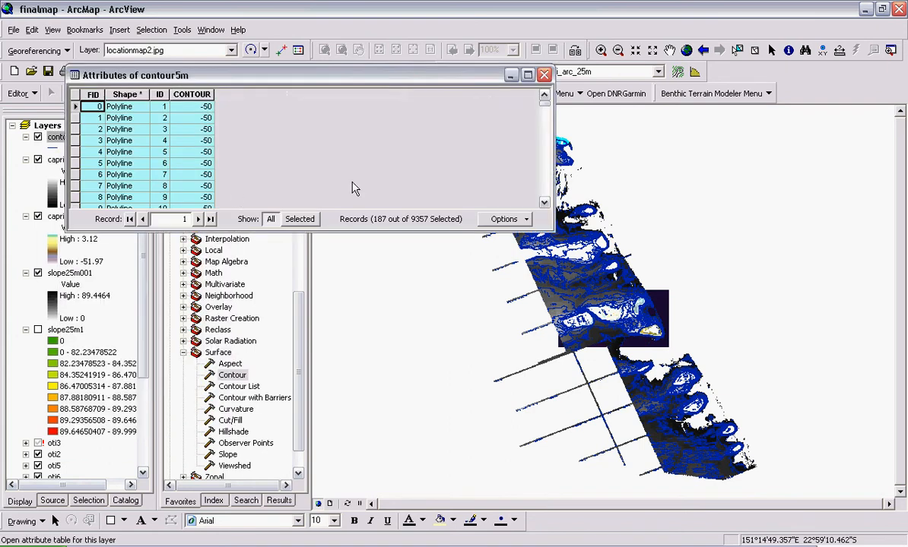
mouse_move(544, 110)
left_mouse_down()
mouse_move(545, 190)
mouse_move(544, 105)
left_mouse_up()
left_click(544, 75)
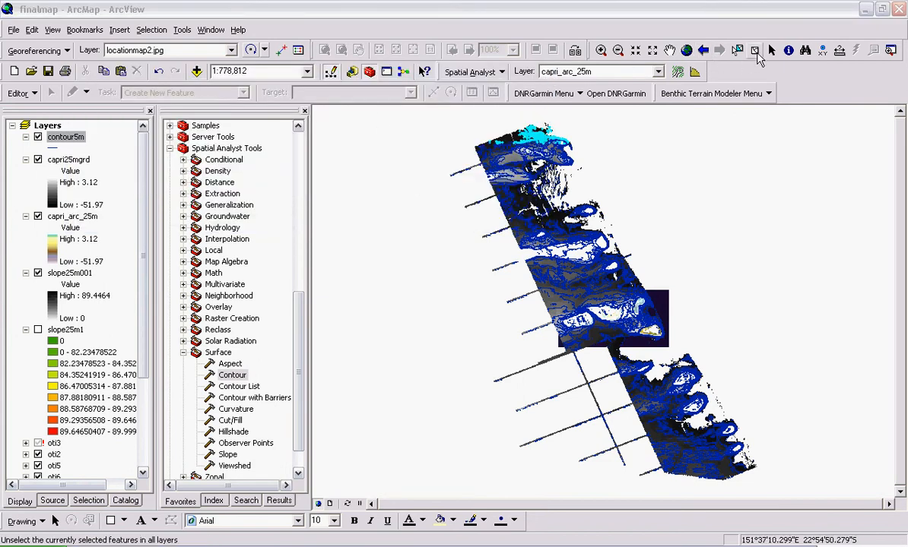
left_click(757, 52)
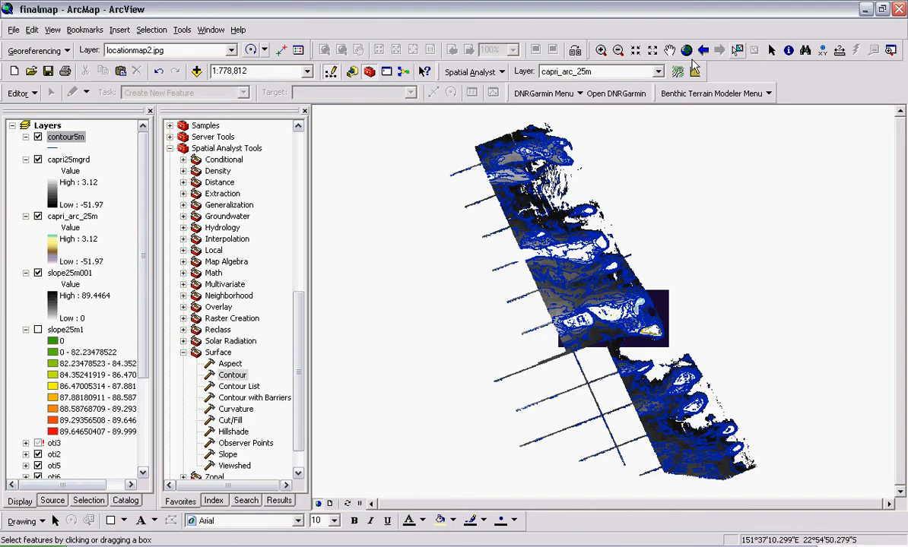
- Symbolize the contour5m layer by unique values of the CONTOUR field, adding all values
right_click(69, 144)
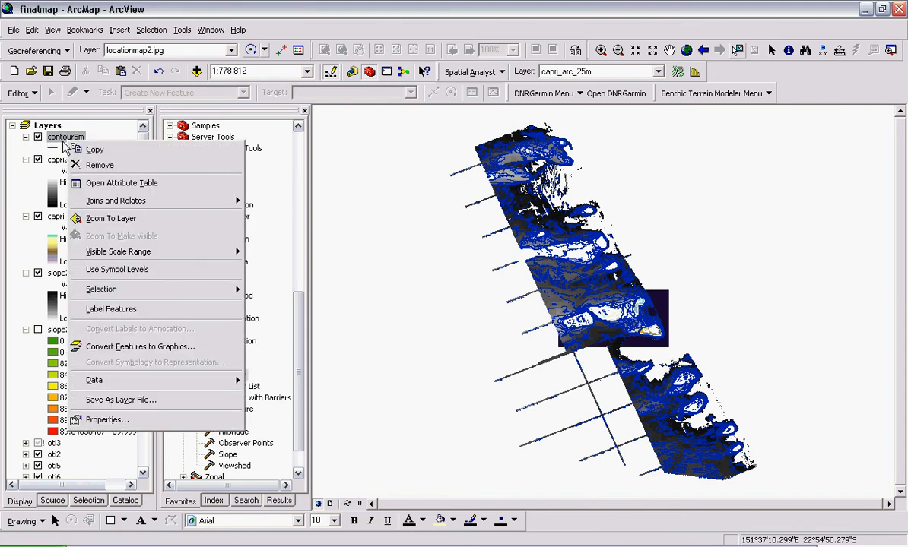
left_click(103, 419)
left_click_drag(392, 113, 209, 8)
left_click(281, 40)
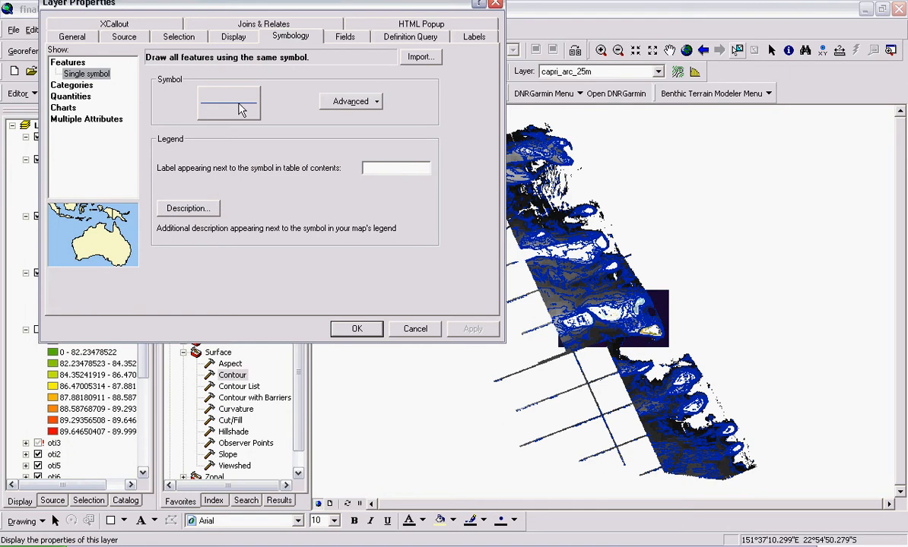
left_click(72, 84)
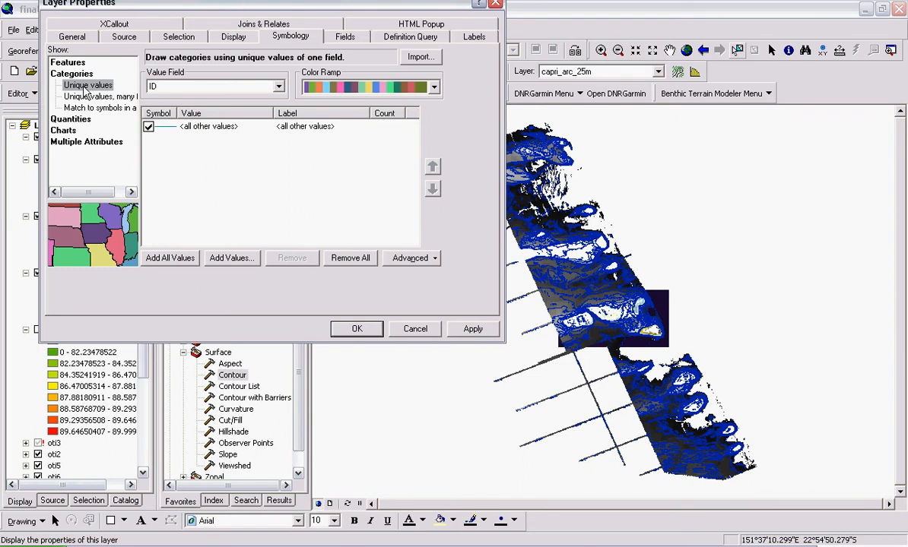
left_click(74, 64)
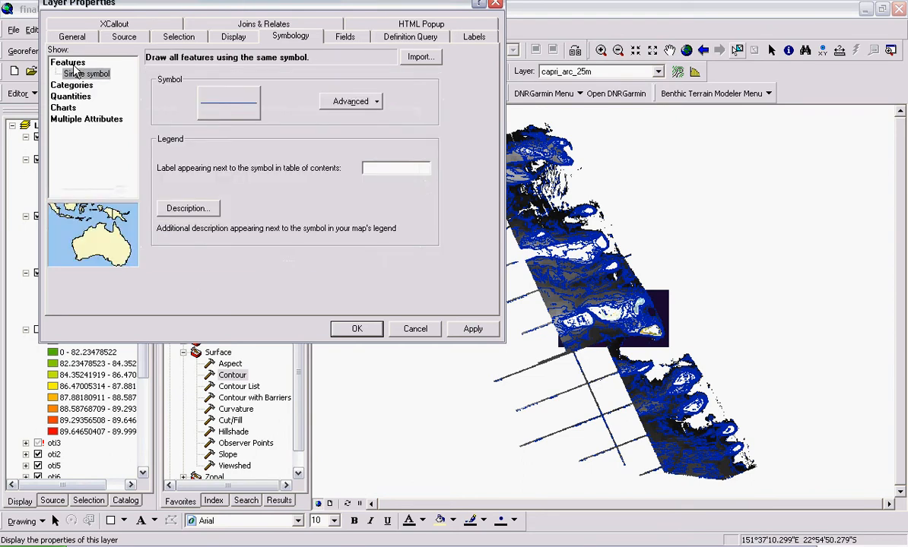
left_click(77, 86)
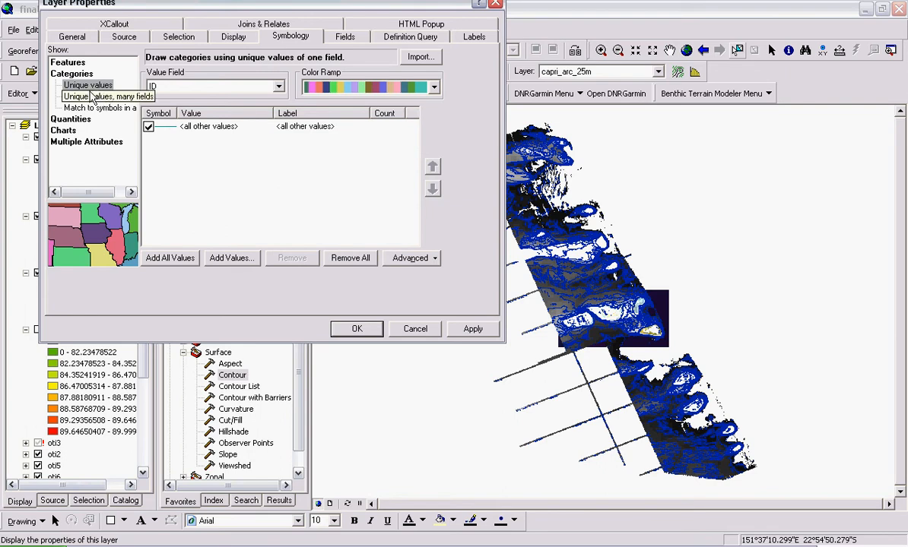
left_click(278, 87)
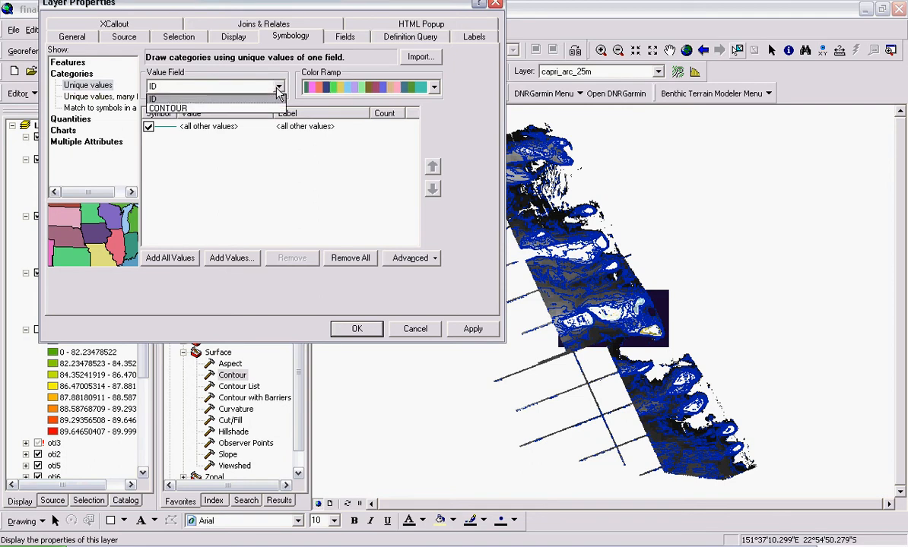
left_click(189, 109)
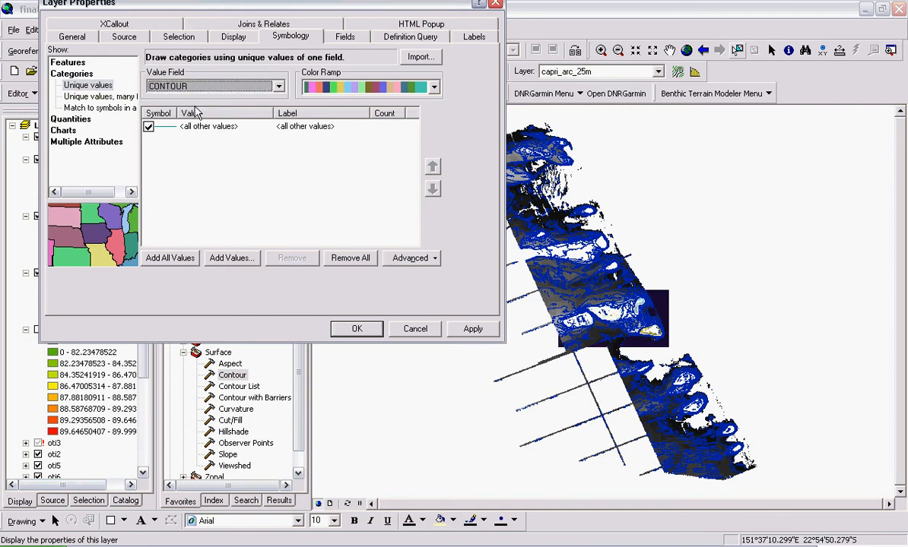
left_click(173, 262)
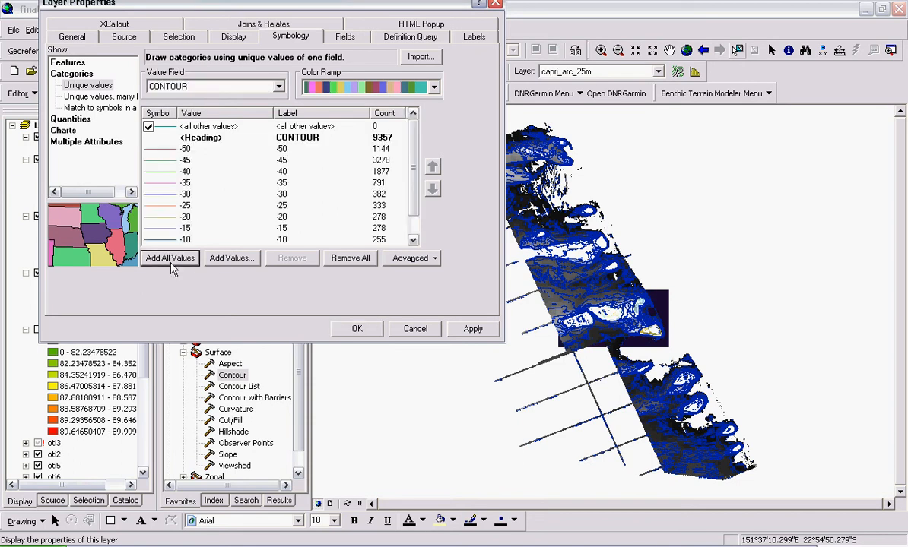
- Scroll through the list of contour value classes to review them
scroll(412, 205, "down", 1)
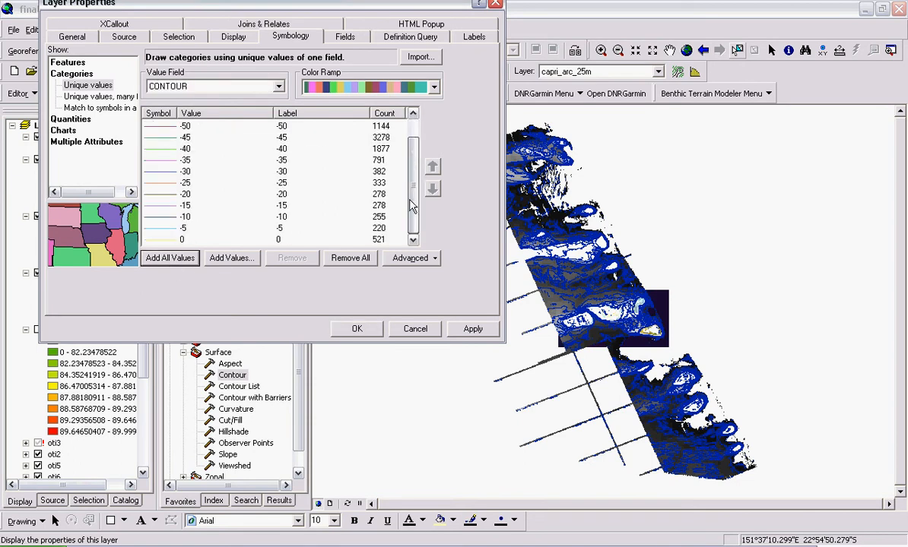
scroll(411, 205, "up", 1)
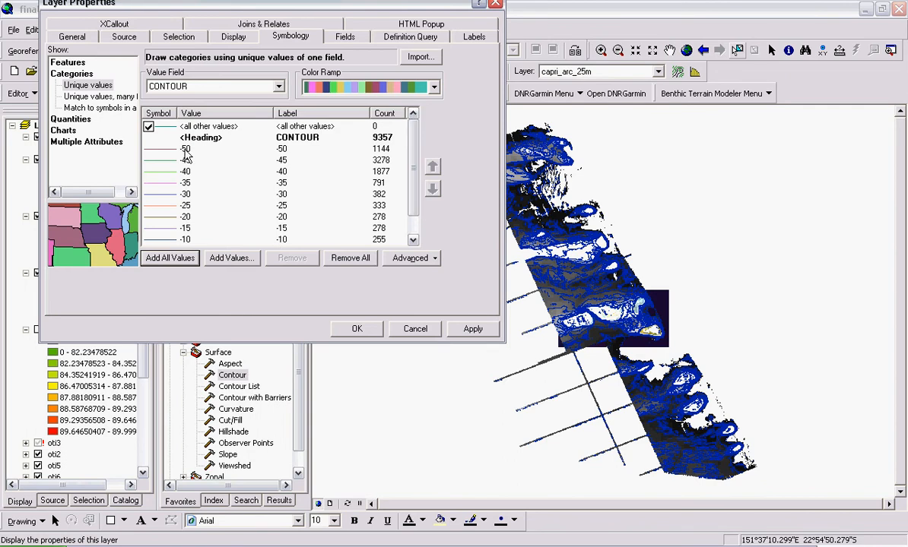
scroll(403, 167, "down", 1)
scroll(406, 179, "up", 1)
scroll(409, 182, "down", 1)
scroll(409, 183, "up", 1)
scroll(411, 220, "down", 1)
scroll(415, 141, "up", 1)
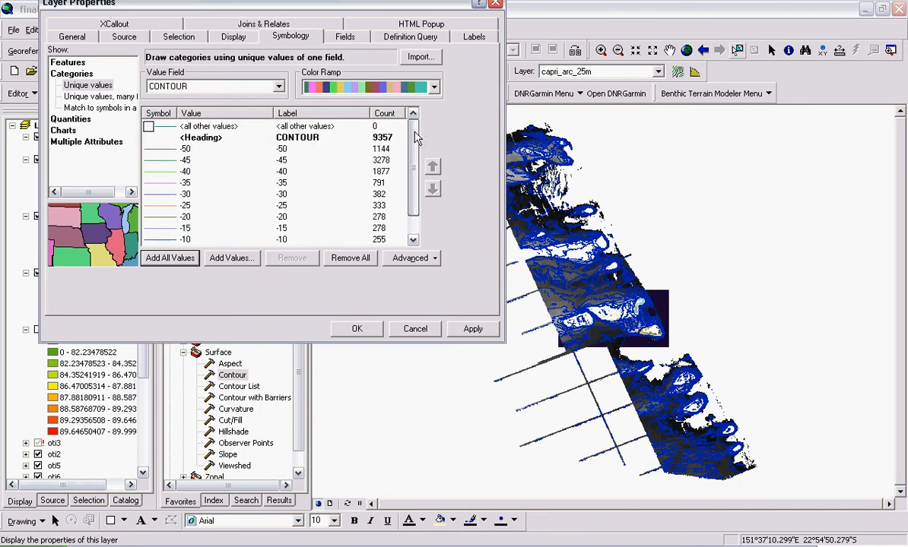
scroll(416, 141, "down", 1)
scroll(416, 141, "up", 1)
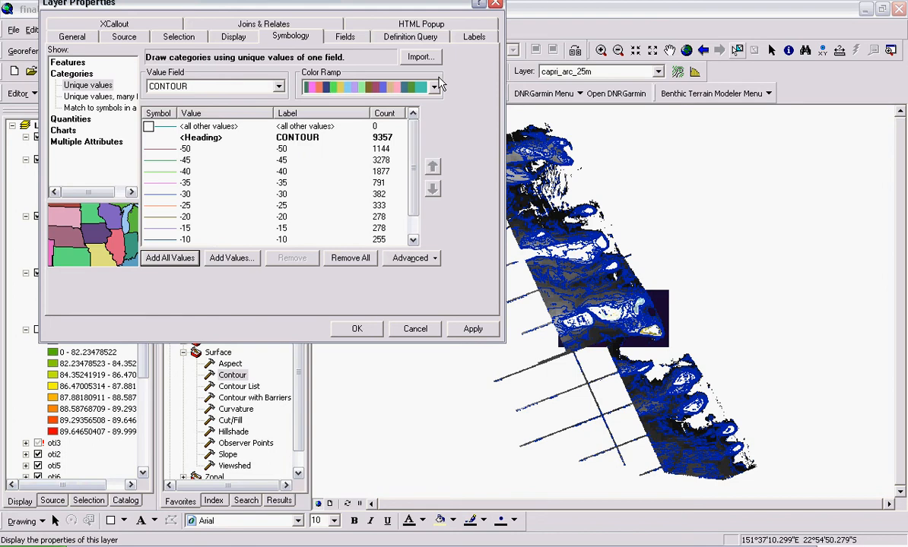
- Pick a different color ramp for the contour classes and apply the symbology
left_click(434, 87)
left_click(438, 87)
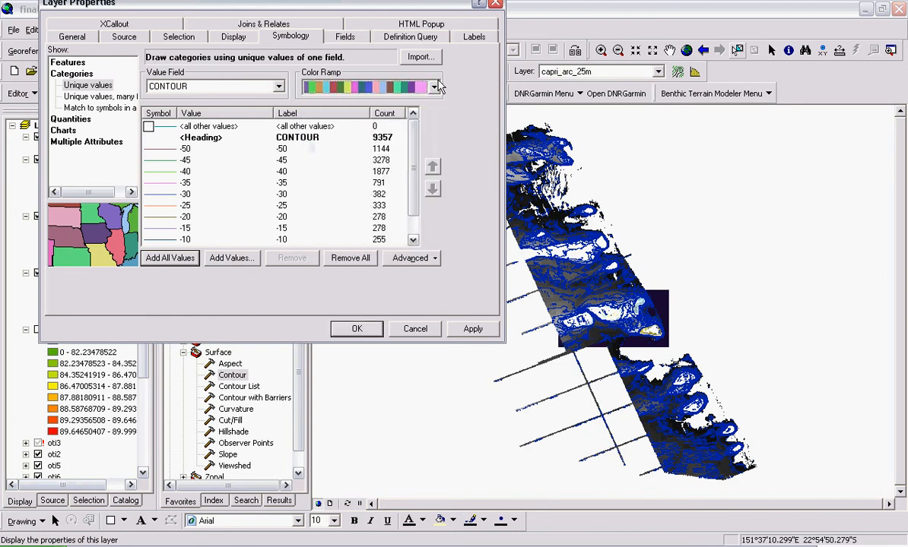
left_click(355, 329)
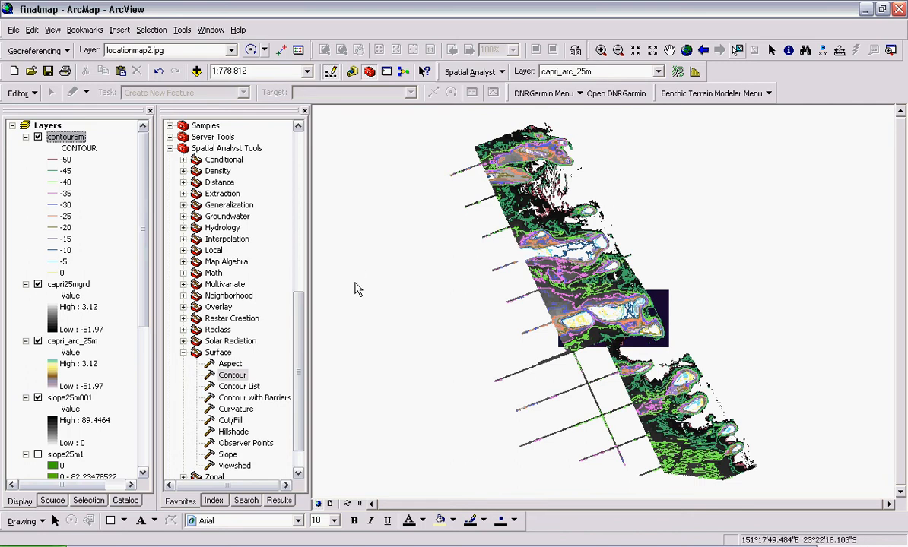
- Zoom into the upper part of the survey area and turn on labels for the contour5m layer
left_click(601, 50)
left_click_drag(492, 161, 567, 256)
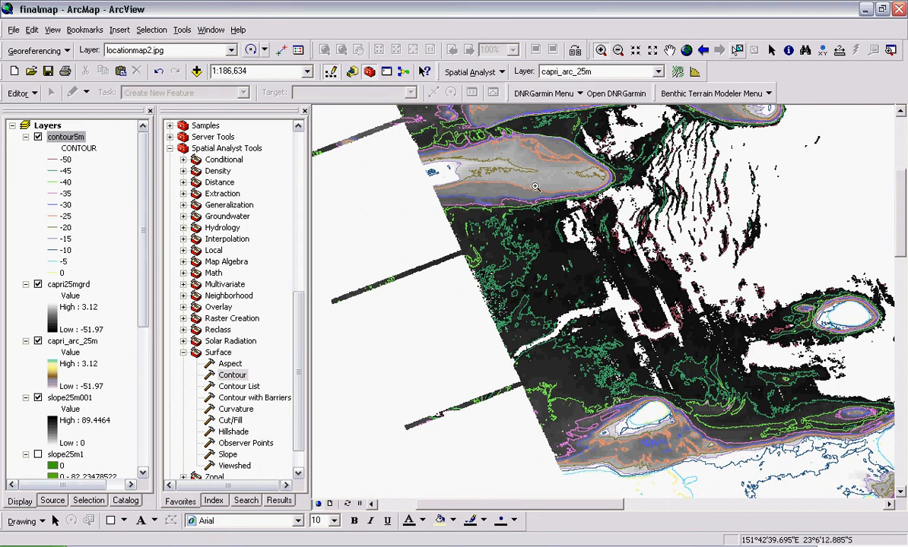
right_click(58, 142)
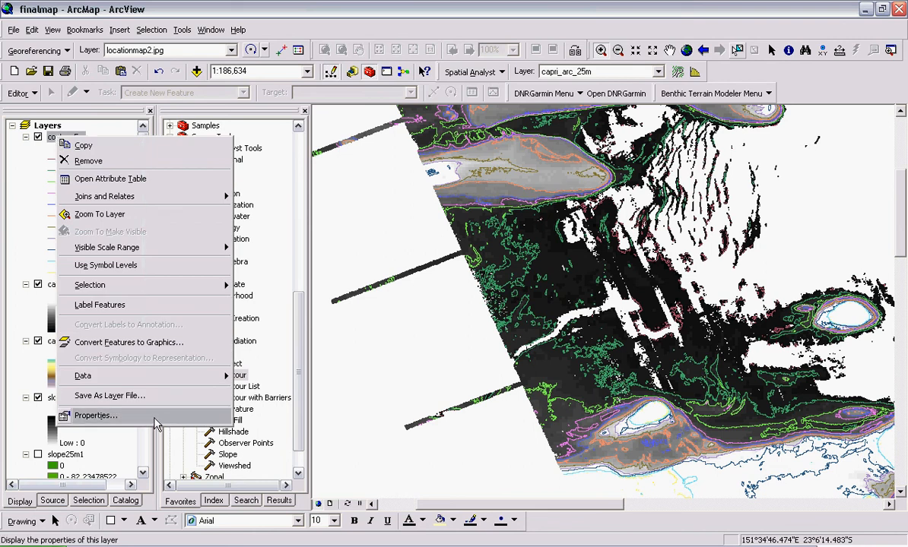
left_click(107, 307)
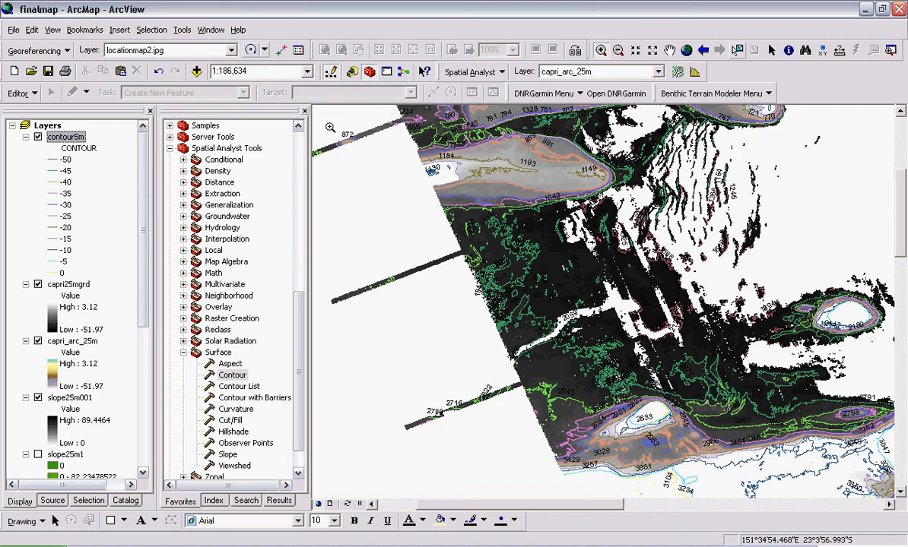
- Open the contour5m attribute table to check its fields, then close it
right_click(74, 135)
left_click(107, 177)
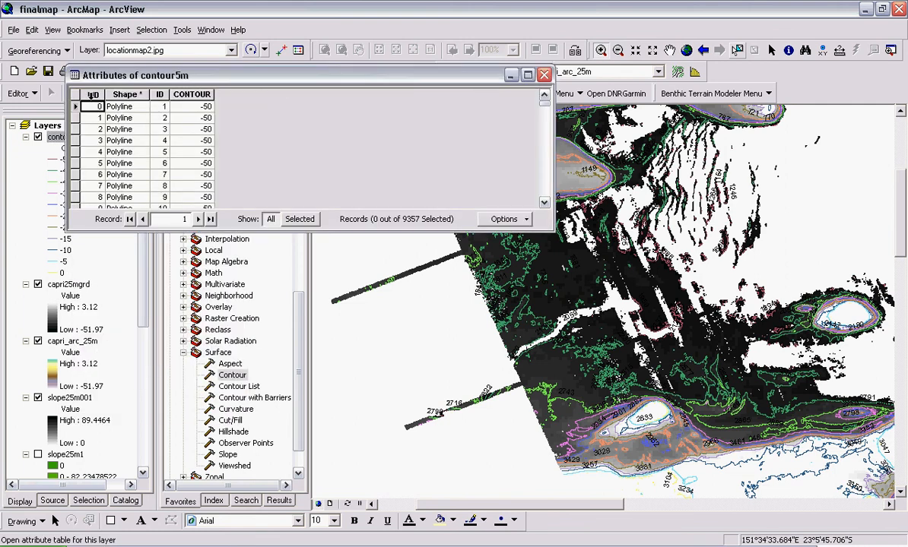
left_click_drag(549, 110, 508, 72)
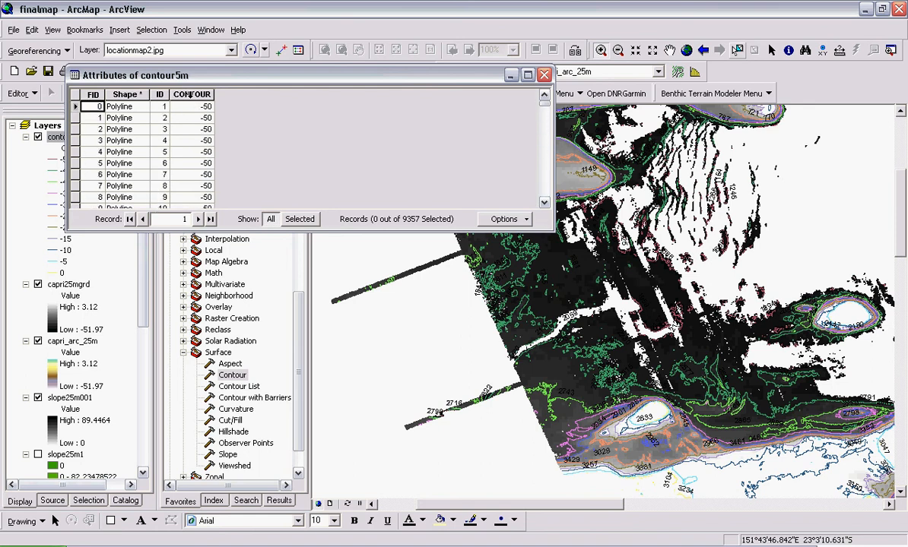
left_click(545, 74)
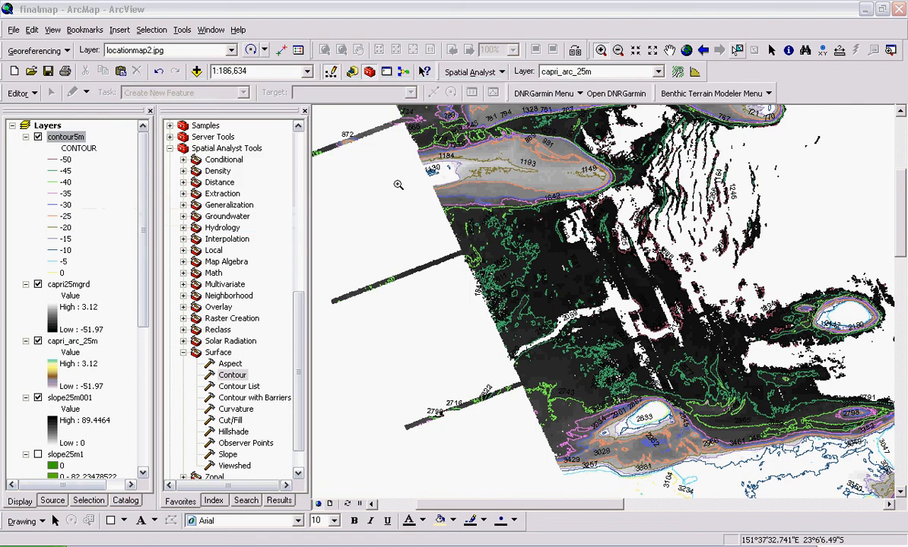
- In the contour5m layer properties, set the label field to CONTOUR and apply
right_click(65, 139)
left_click(118, 424)
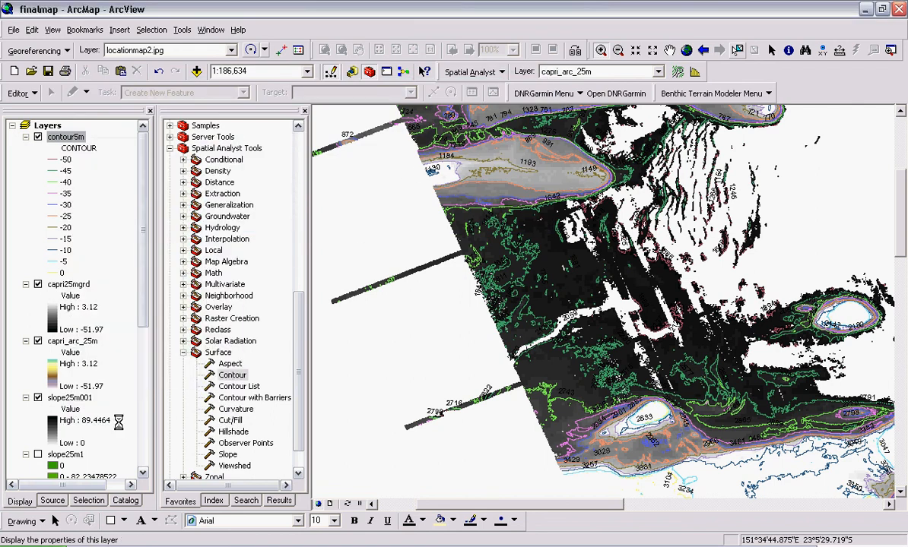
left_click_drag(384, 112, 214, 72)
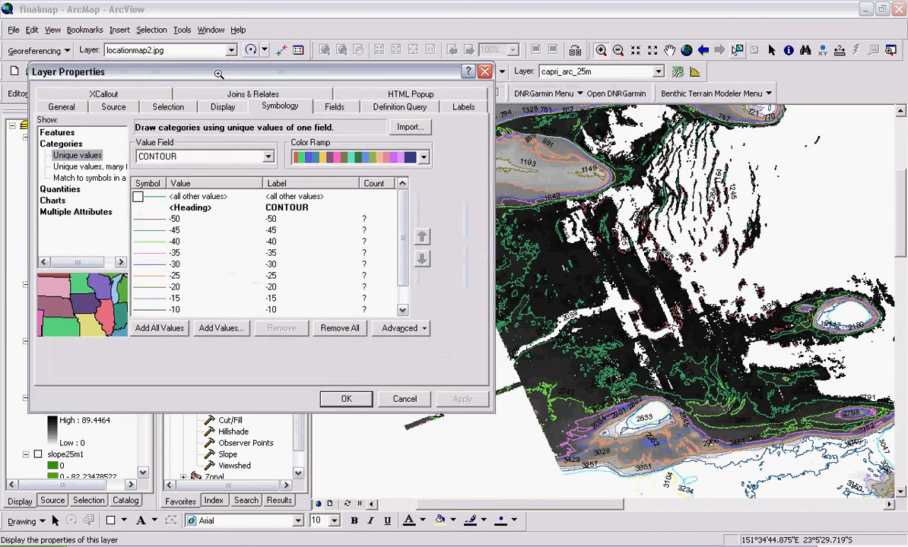
left_click(465, 107)
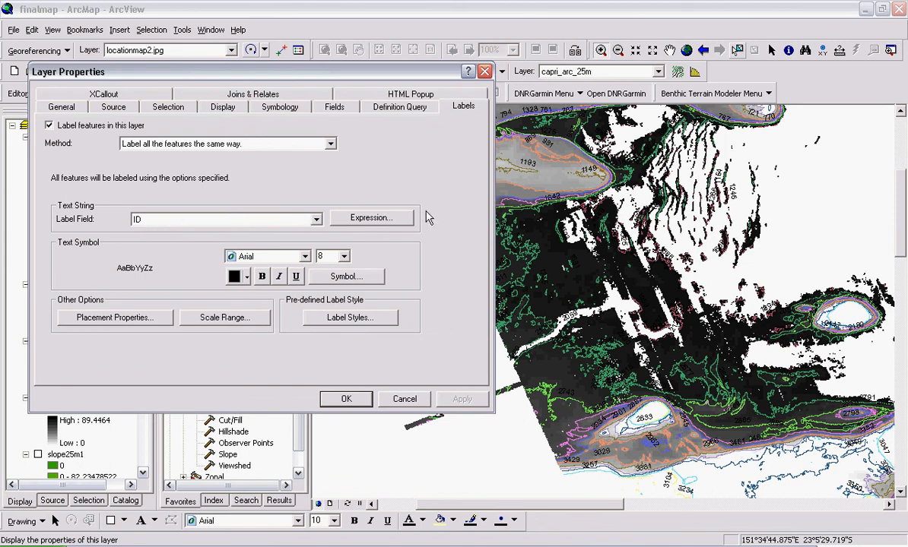
left_click(318, 222)
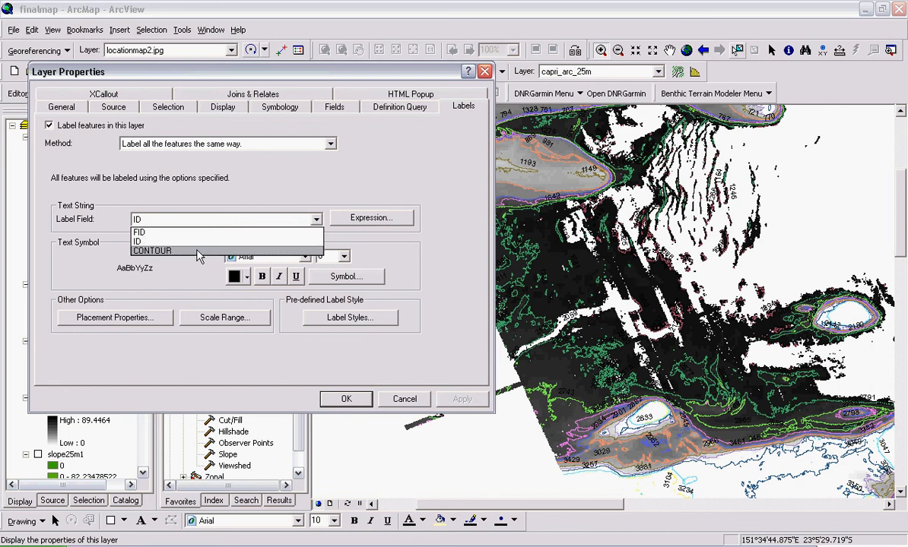
left_click(196, 249)
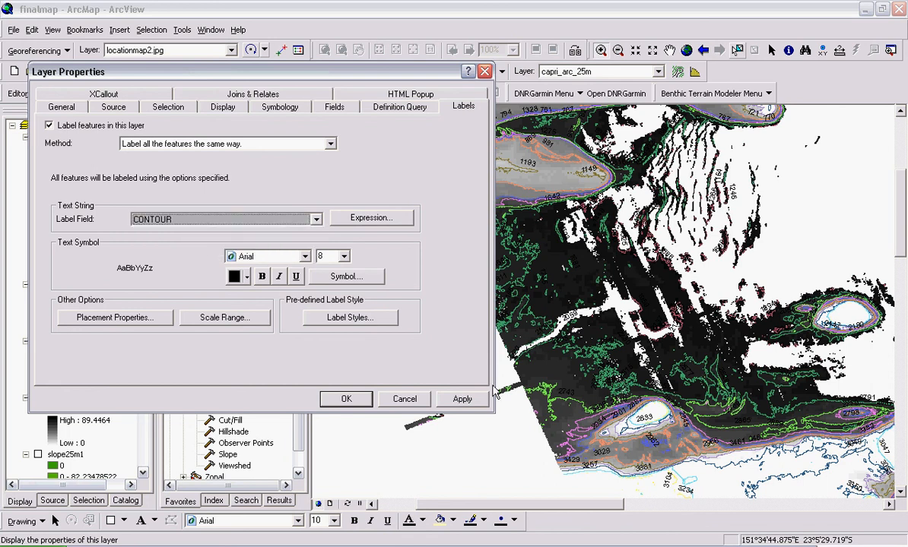
left_click(464, 400)
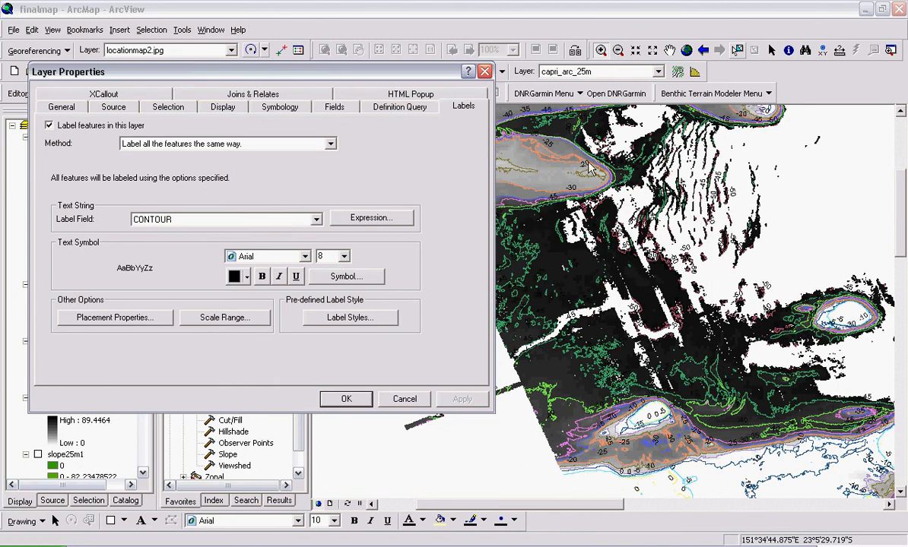
- Format the contour labels as Arial size 10, bold and red, and confirm
left_click(303, 256)
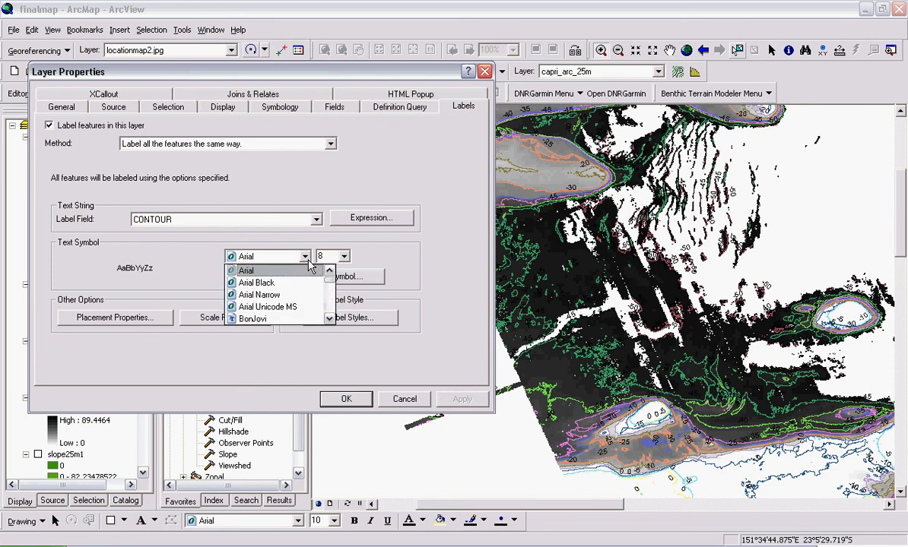
left_click(304, 264)
left_click(343, 256)
left_click(324, 282)
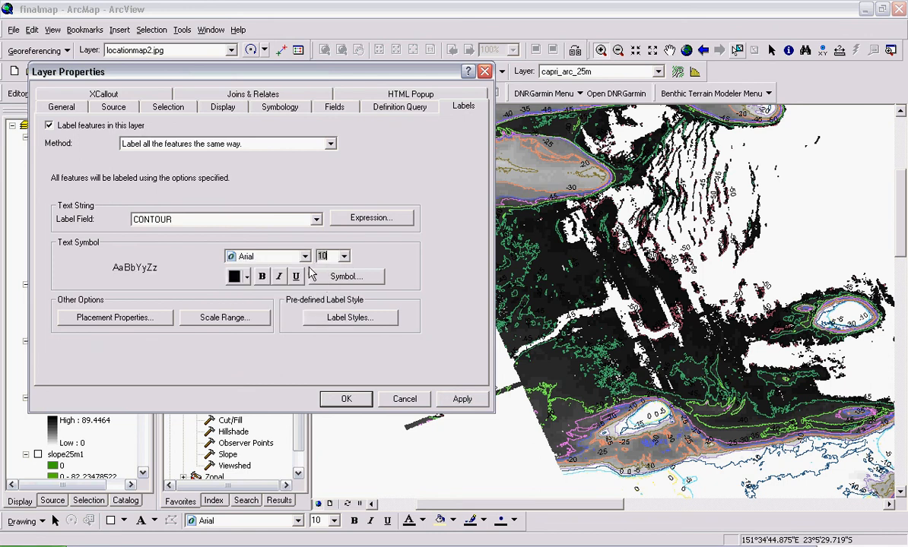
left_click(261, 277)
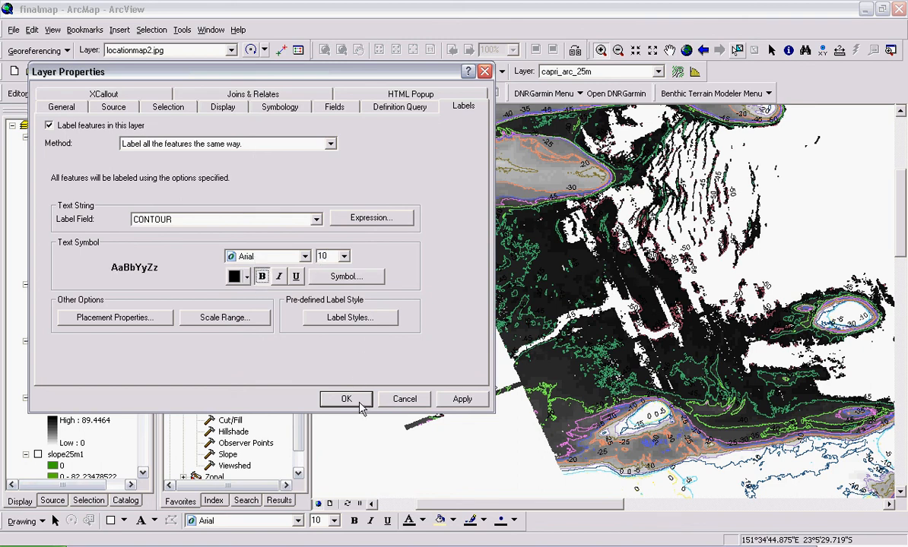
left_click(240, 277)
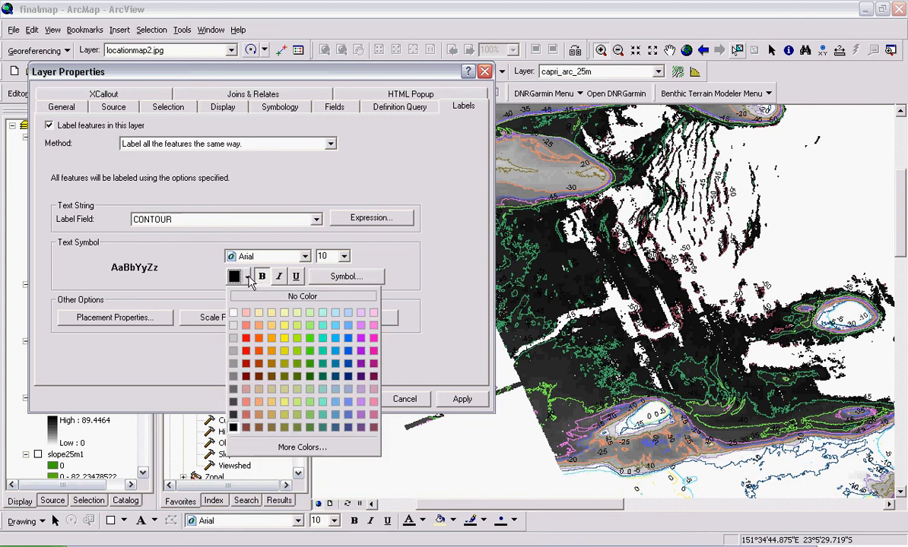
left_click(247, 352)
left_click(346, 398)
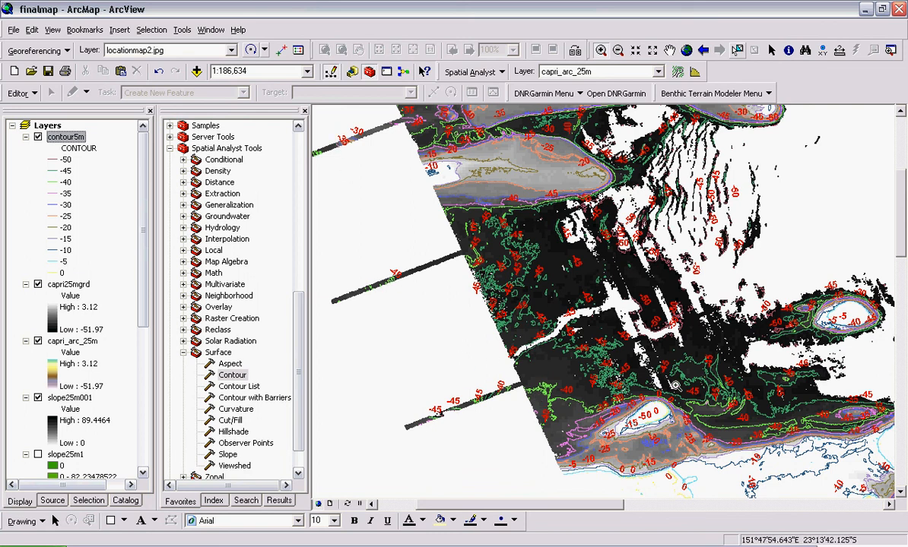
scroll(684, 372, "up", 1)
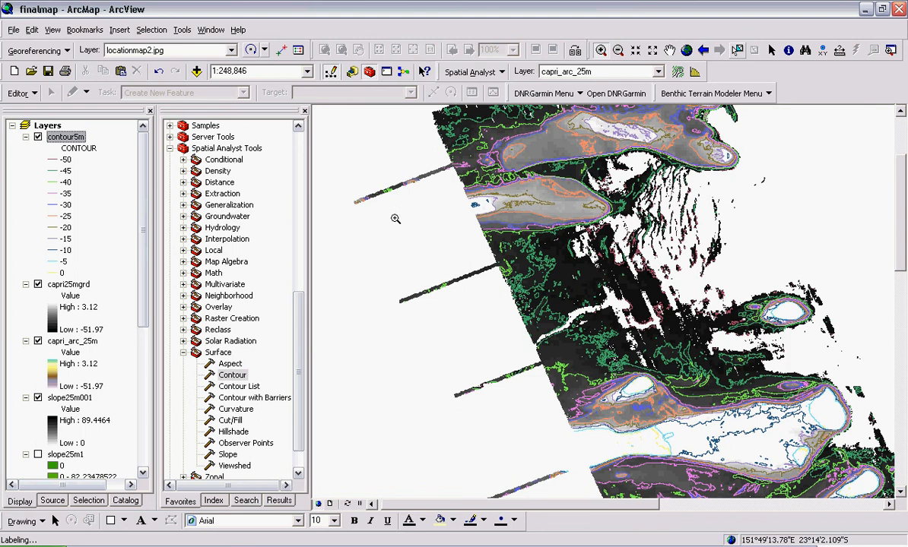
scroll(438, 351, "up", 2)
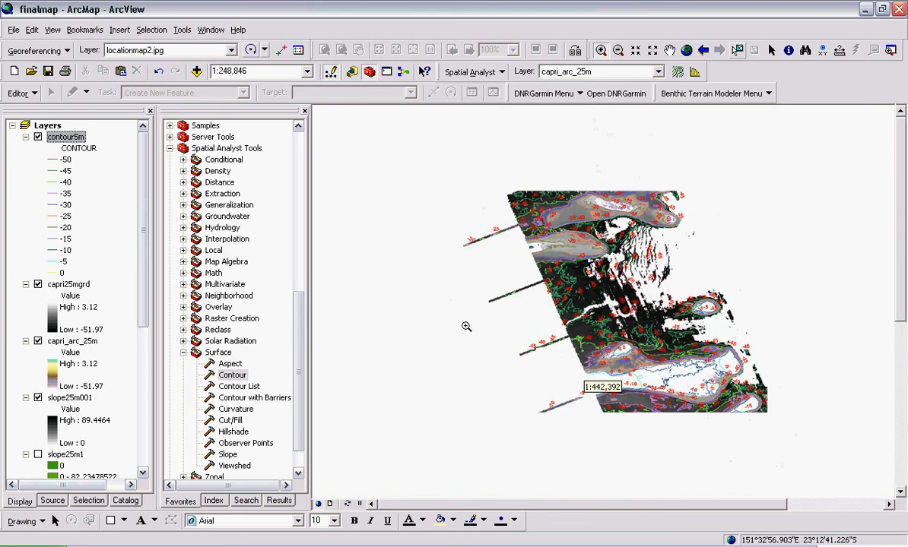